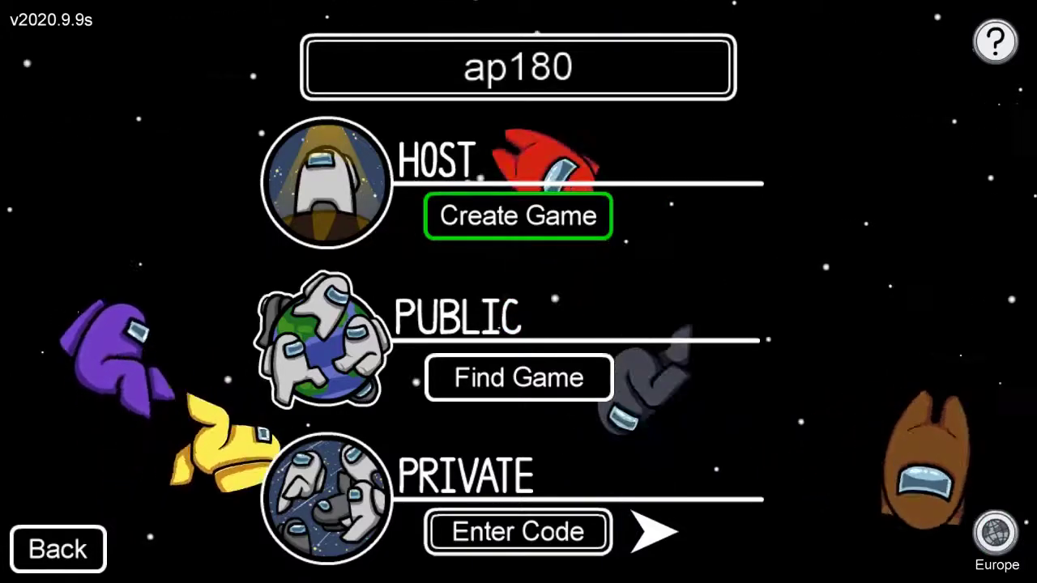
- Create the Europe MIRA HQ game, then move the crewmate past the laptop, crates and door to the right wall
click(518, 217)
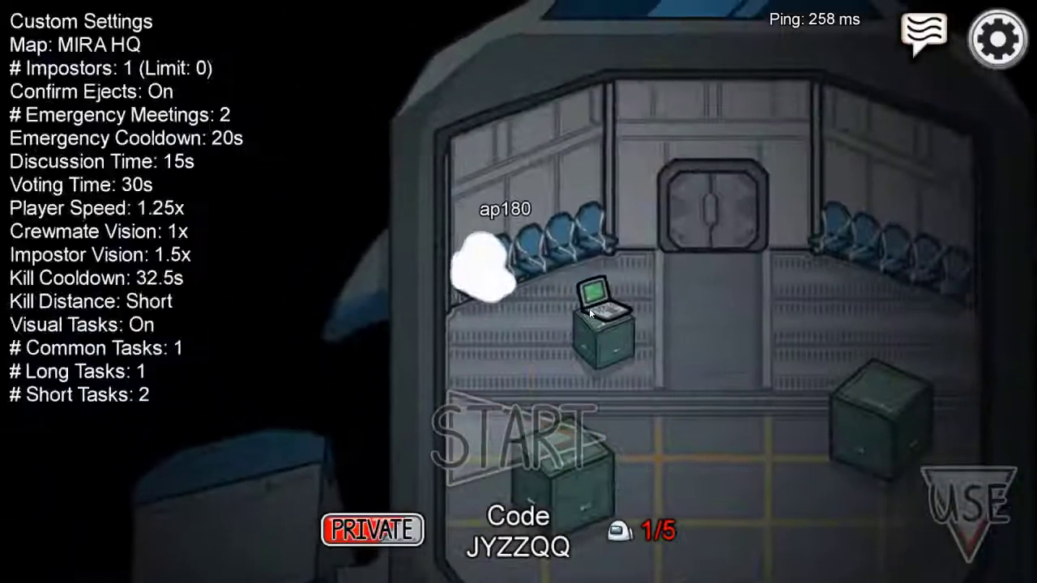
mouse_move(604, 328)
mouse_down()
mouse_move(635, 350)
mouse_move(650, 341)
mouse_move(753, 45)
mouse_move(862, 33)
mouse_move(790, 37)
mouse_up()
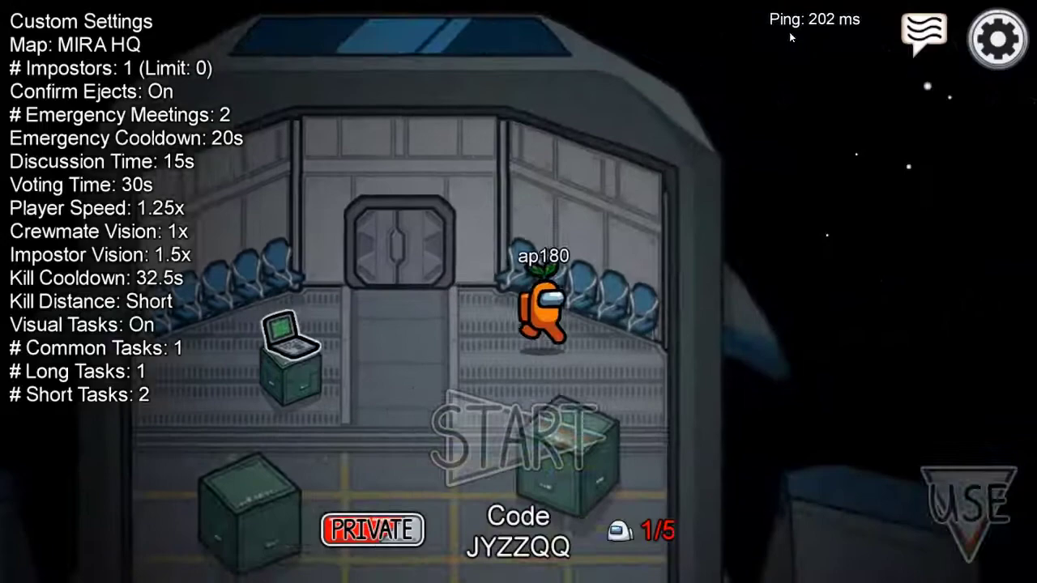
key(s)
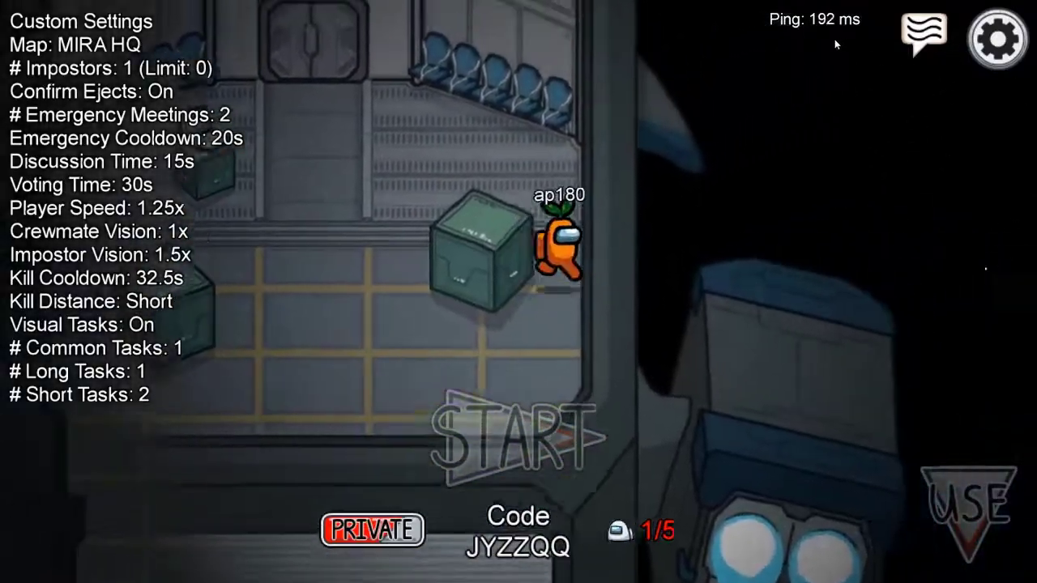
key(w)
key(a)
key(s)
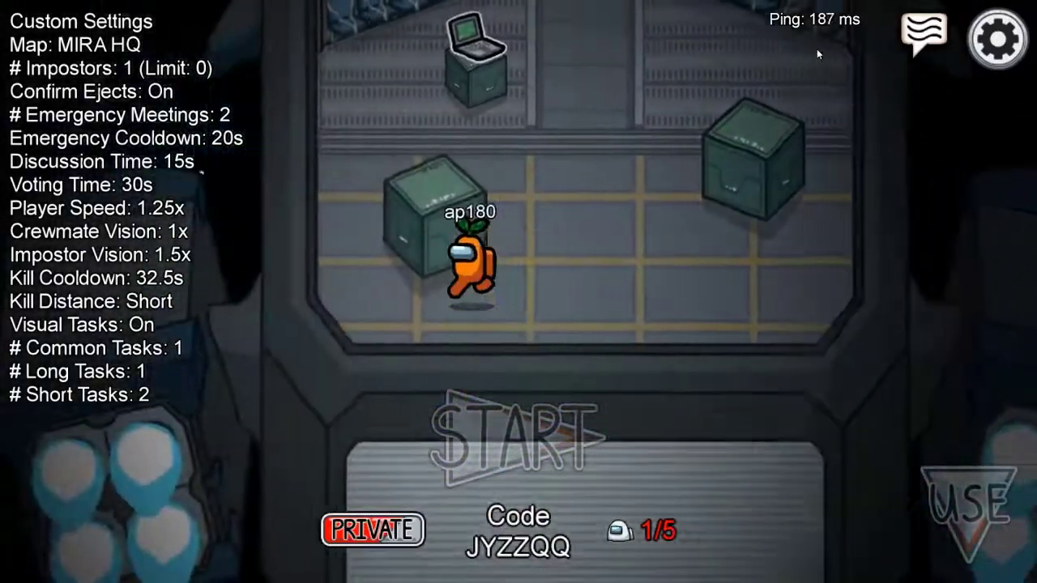
key(w)
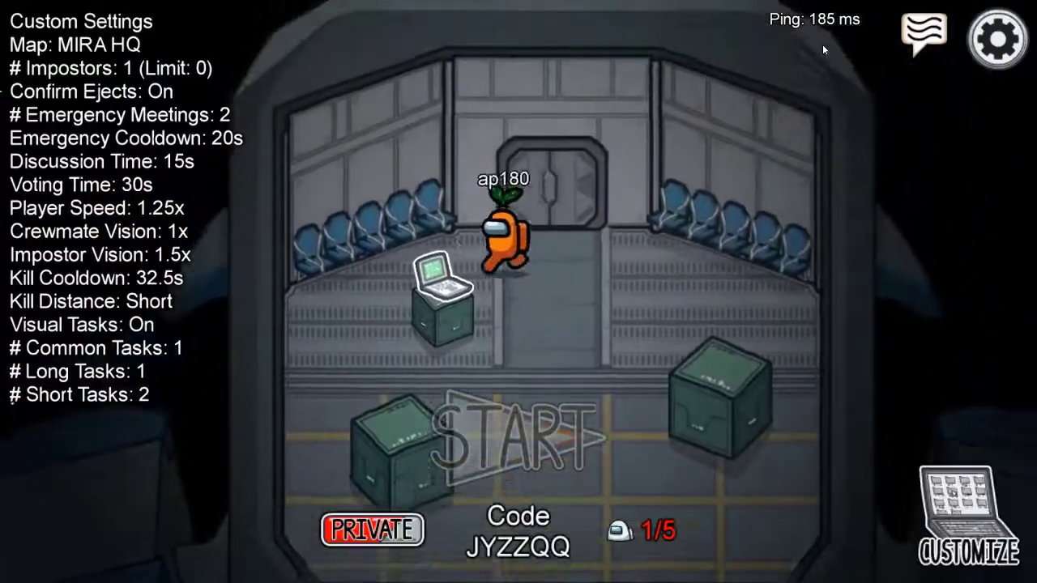
key(a)
key(s)
key(d)
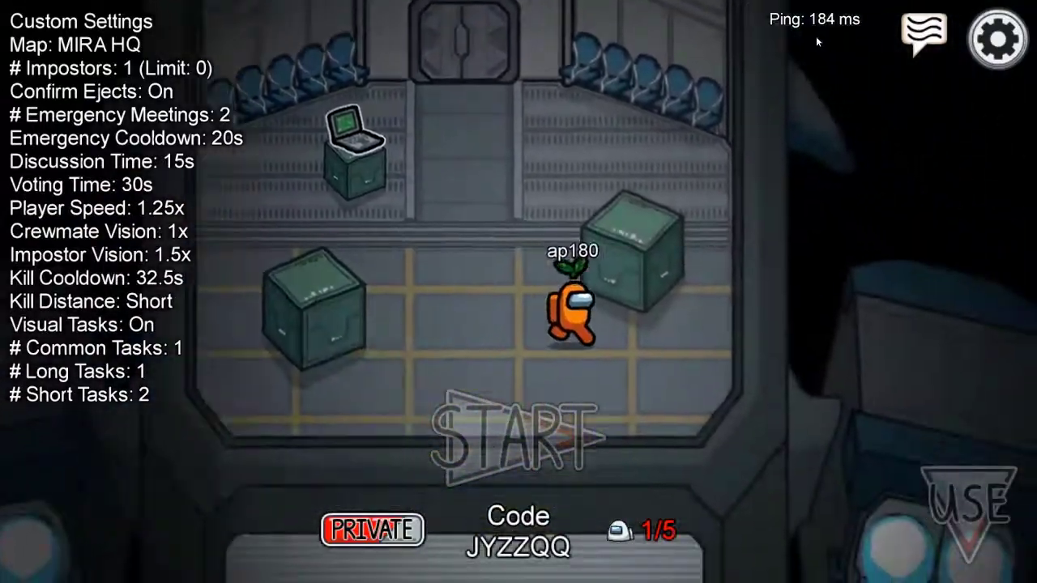
key(d)
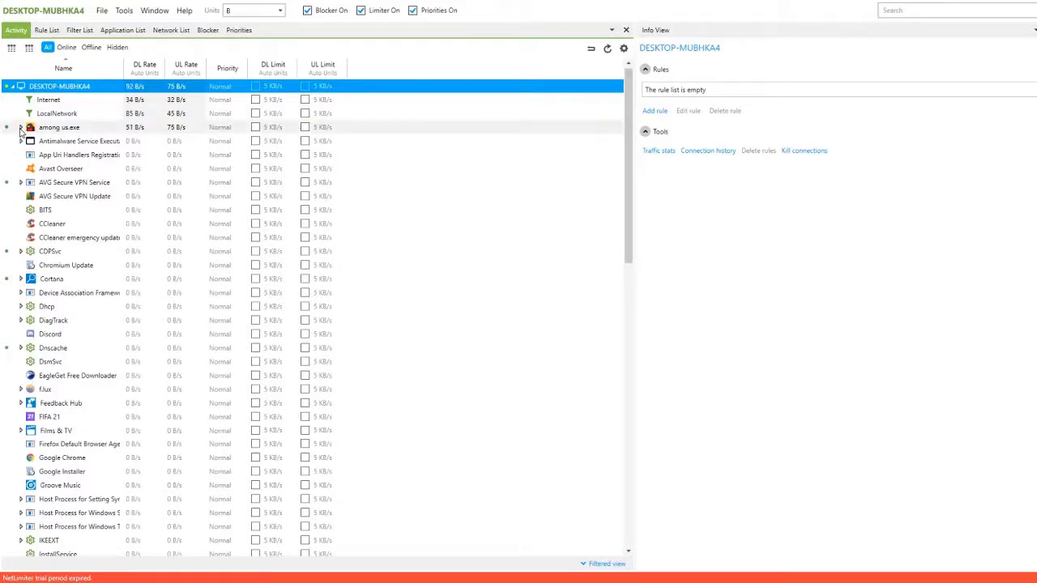
- Expand among us.exe in NetLimiter's Activity list to show its connections, including 172.105.247.138
click(21, 128)
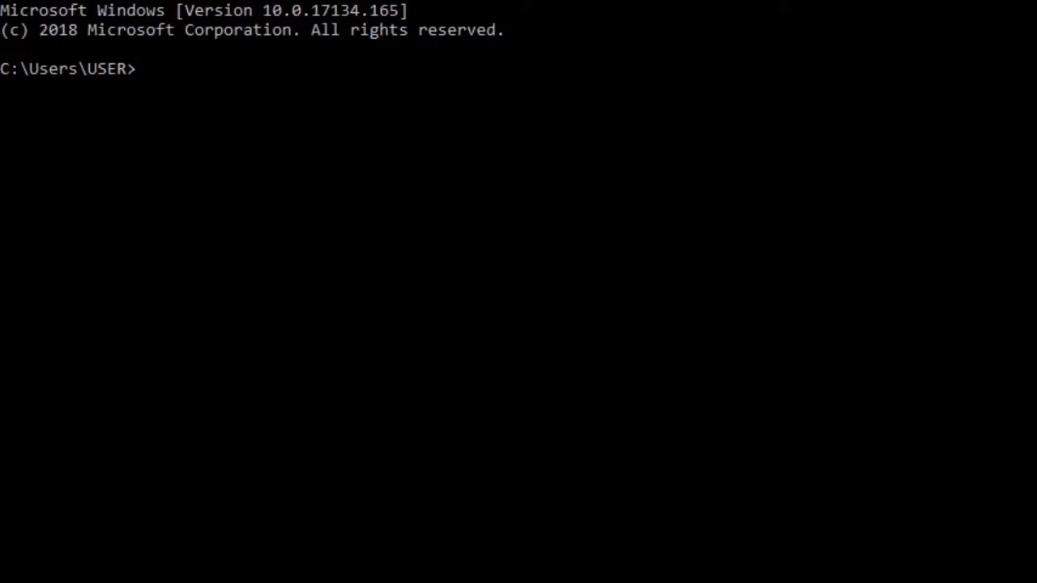
- Run ping 172.105.247.138 in Command Prompt to test the Europe server
text(ping 172.106)
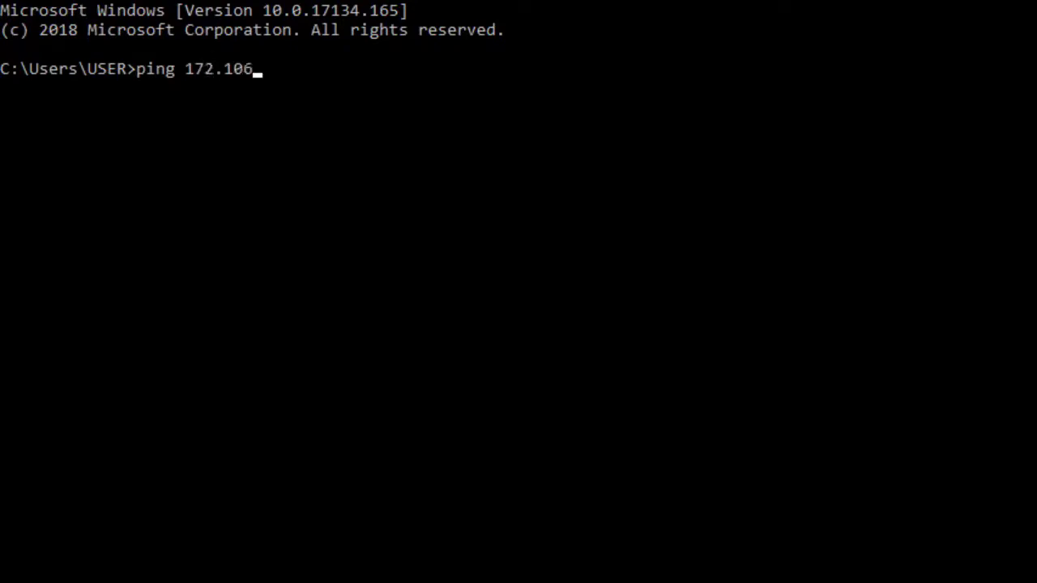
key(BackSpace)
text(5.247.138)
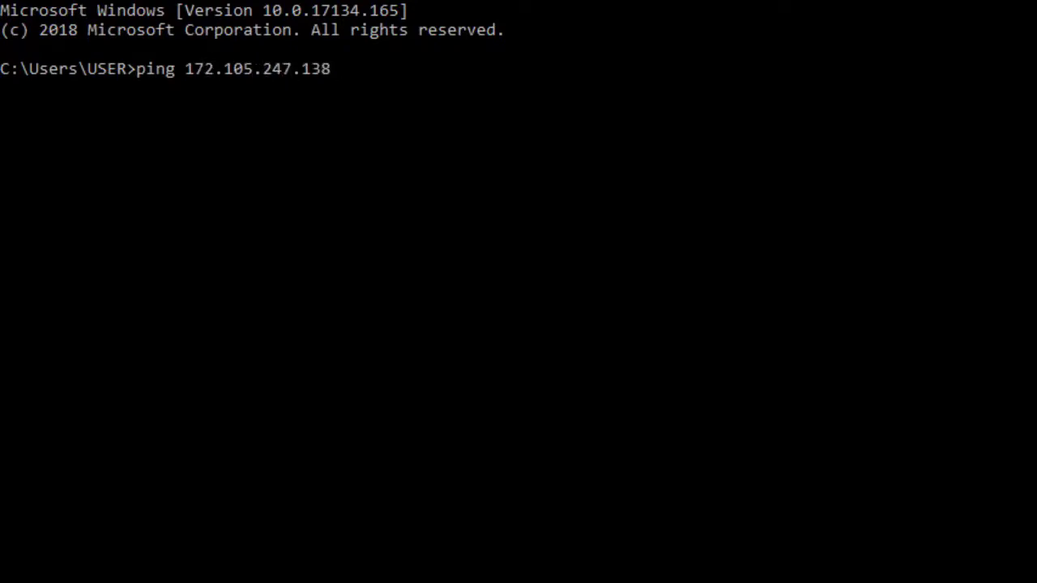
key(Return)
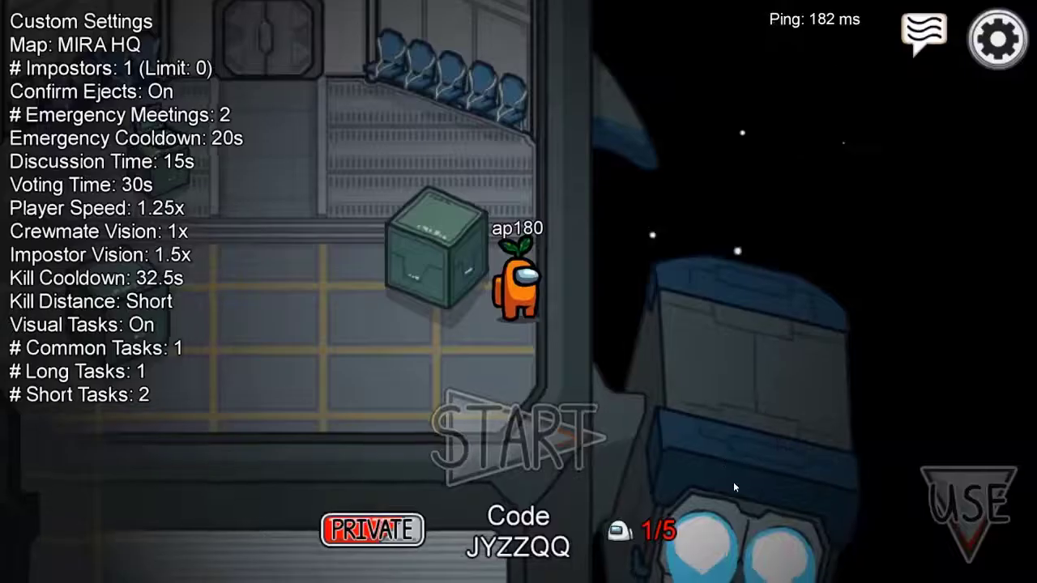
- Leave the current lobby and switch the server region to Asia
click(996, 65)
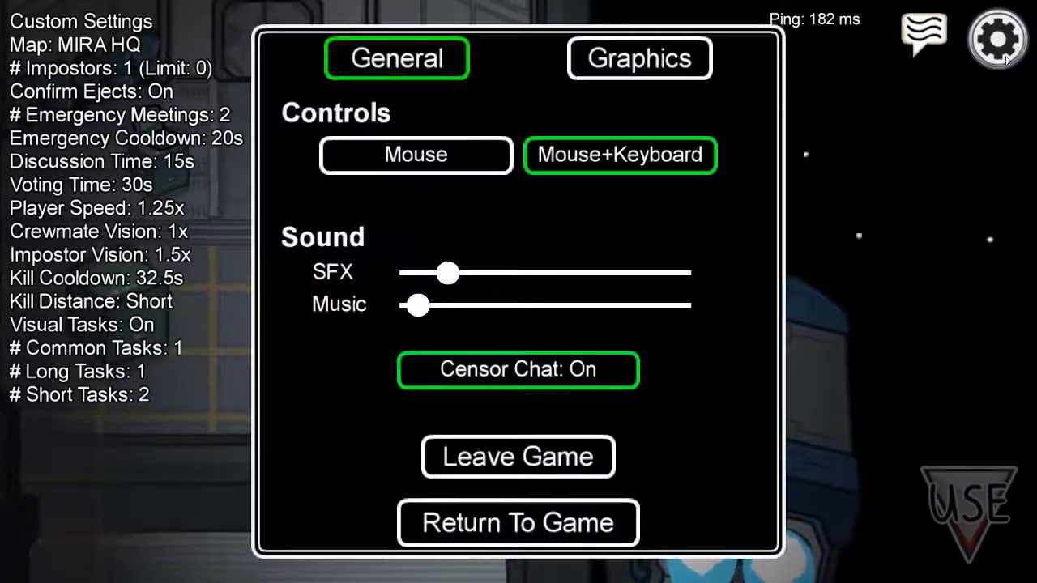
click(535, 441)
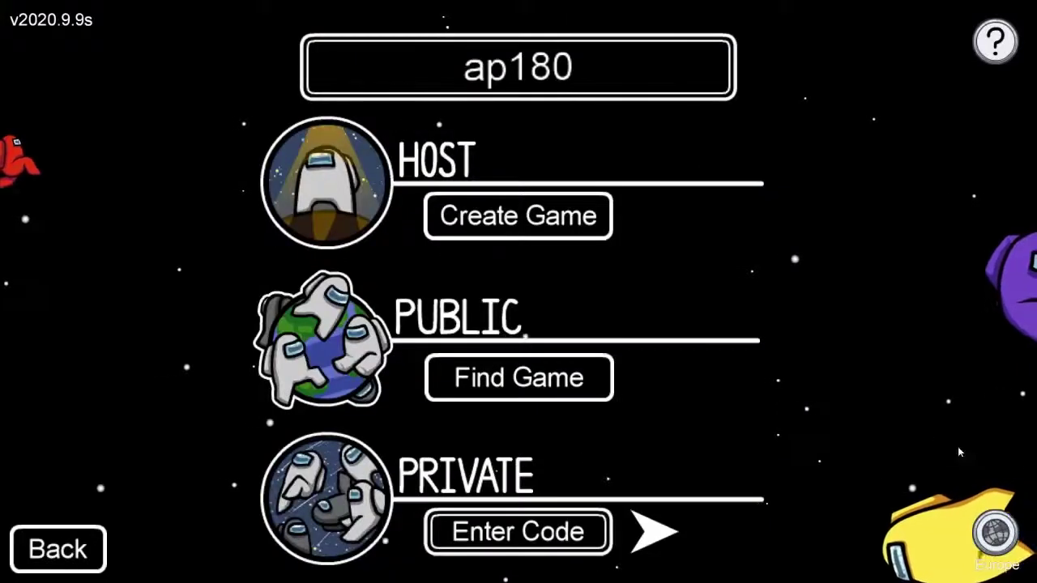
click(995, 532)
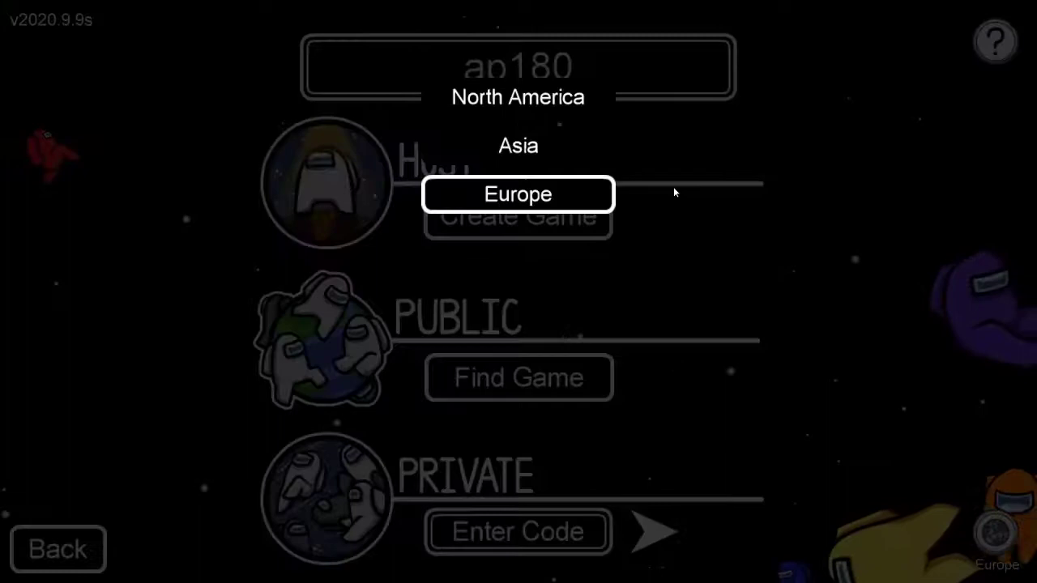
click(586, 143)
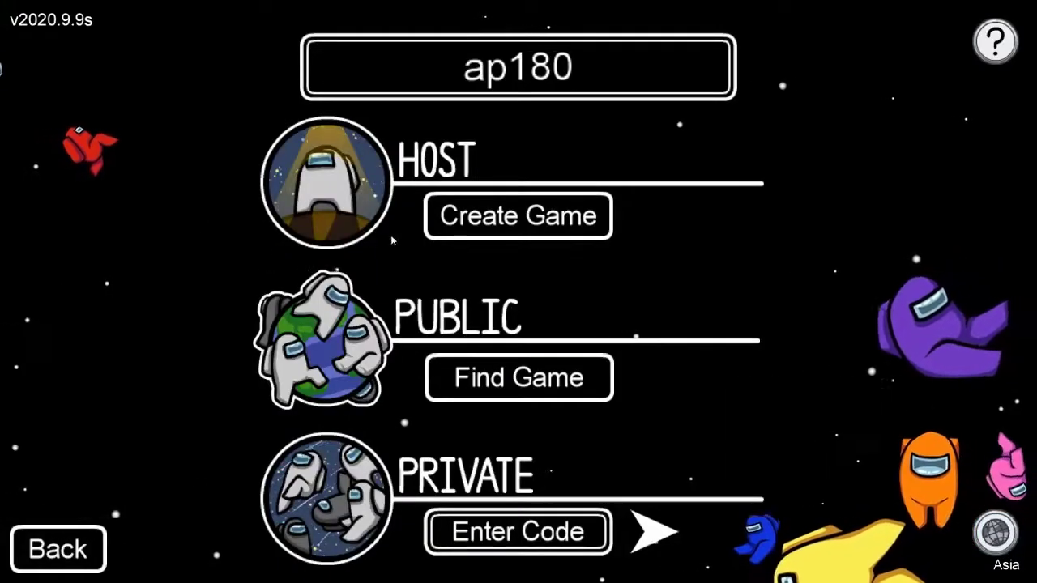
- Host a new private MIRA HQ game on Asia and walk toward the laptop
click(490, 212)
click(943, 551)
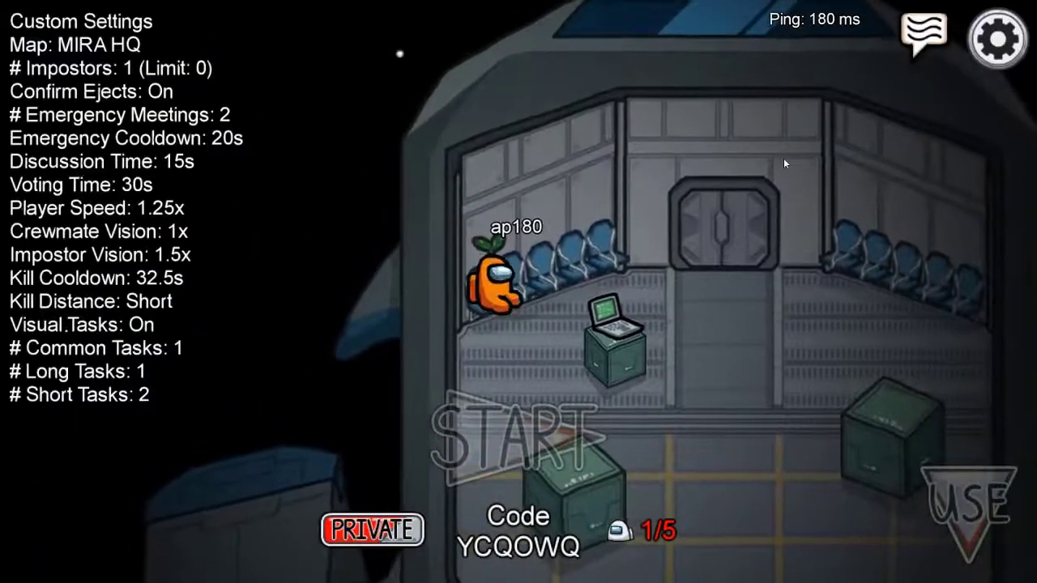
key(d)
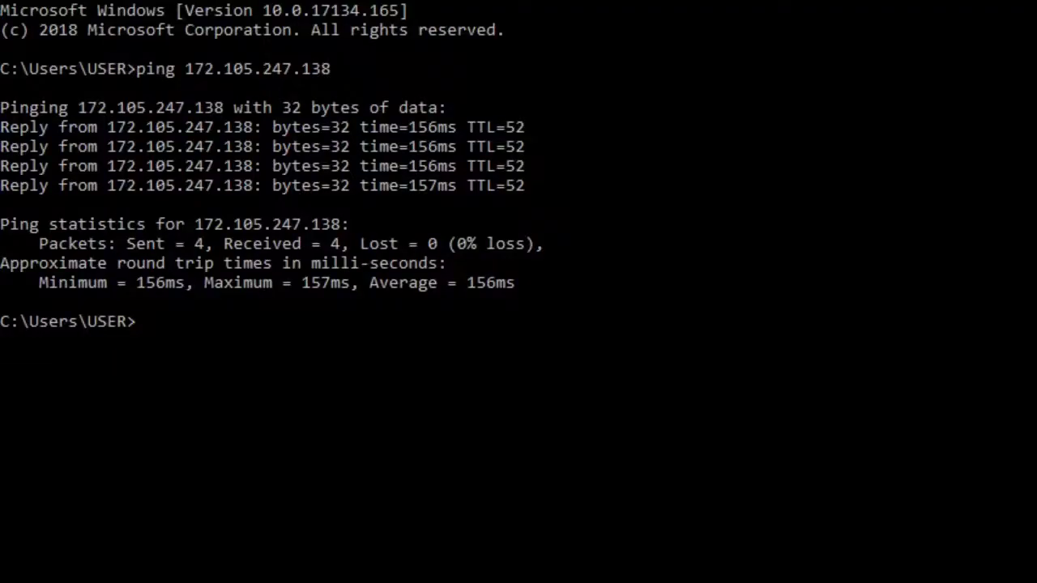
- Run ping 172.105.208.78 in Command Prompt to test the Asia server
text(o)
key(BackSpace)
text(ping 172)
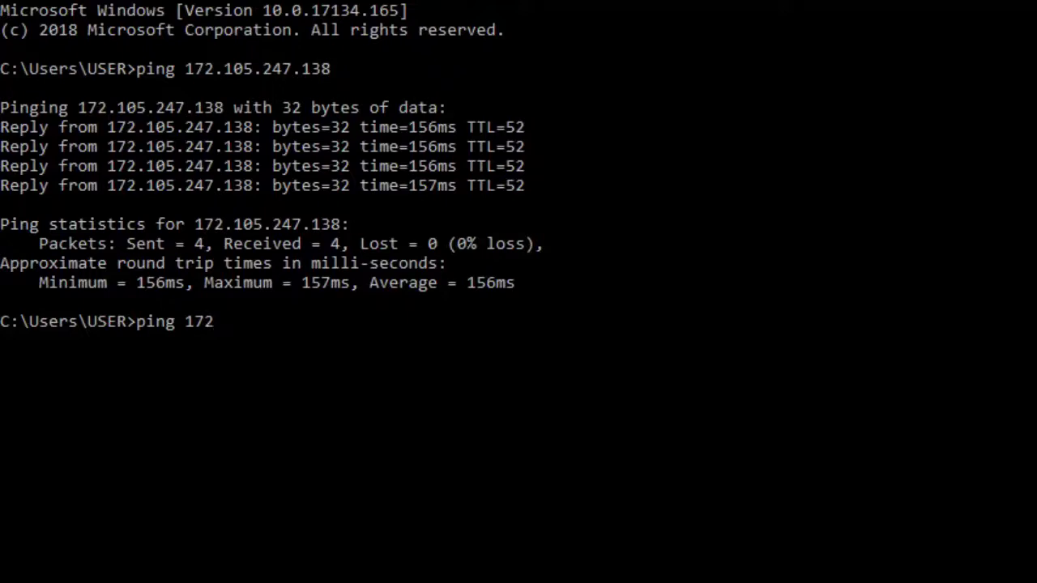
text(.105.208.)
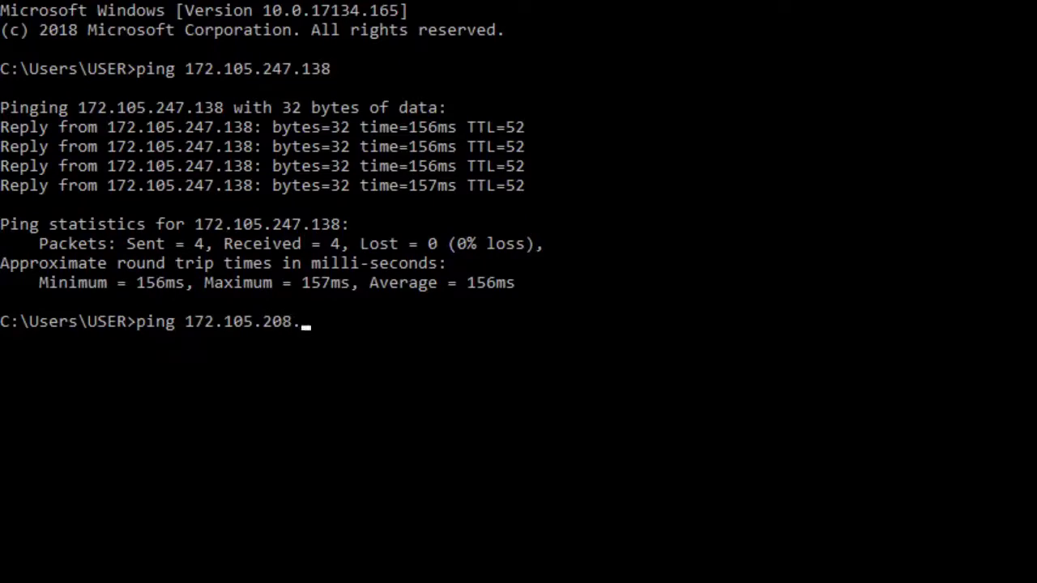
text(78)
key(Return)
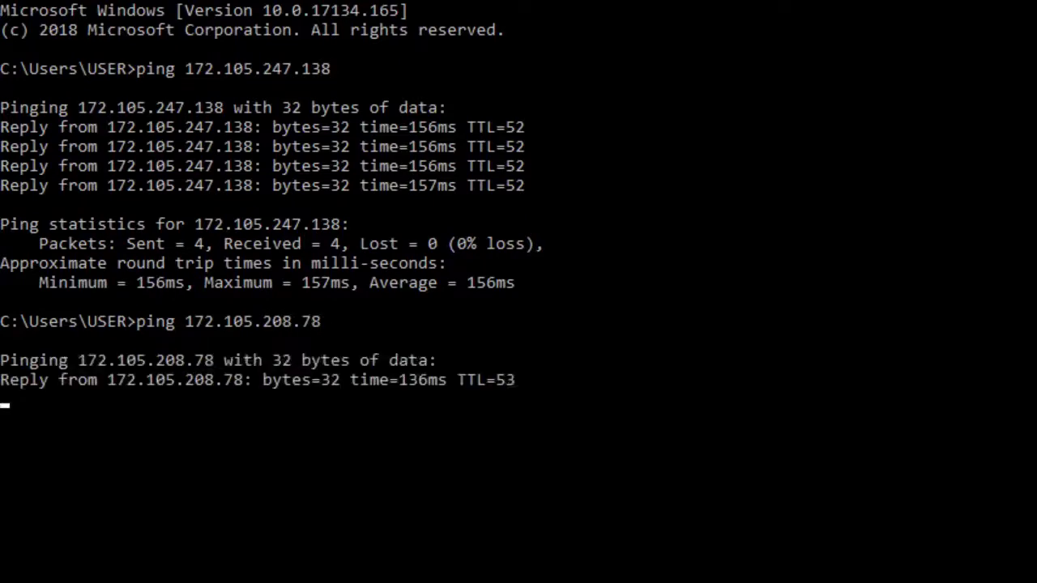